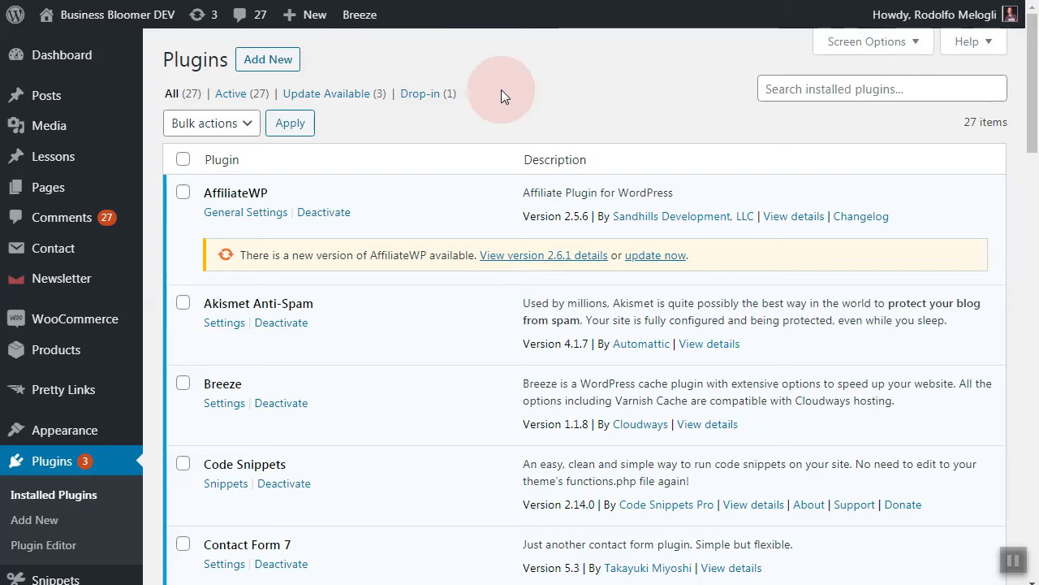
Deactivate the Breeze cache plugin in the installed plugins list.
scroll(427, 242, down, 2)
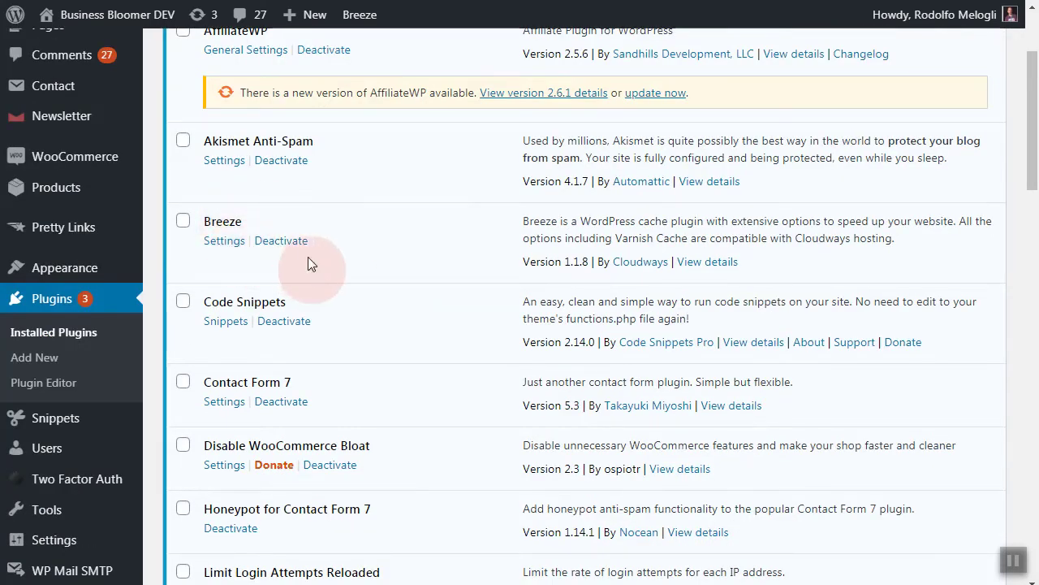
scroll(312, 256, up, 2)
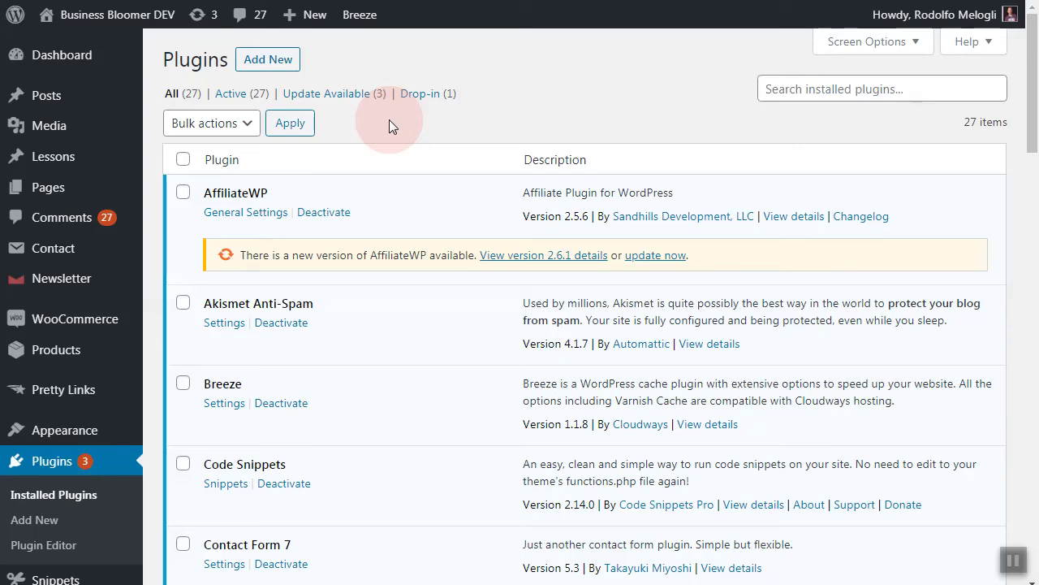
scroll(389, 119, down, 2)
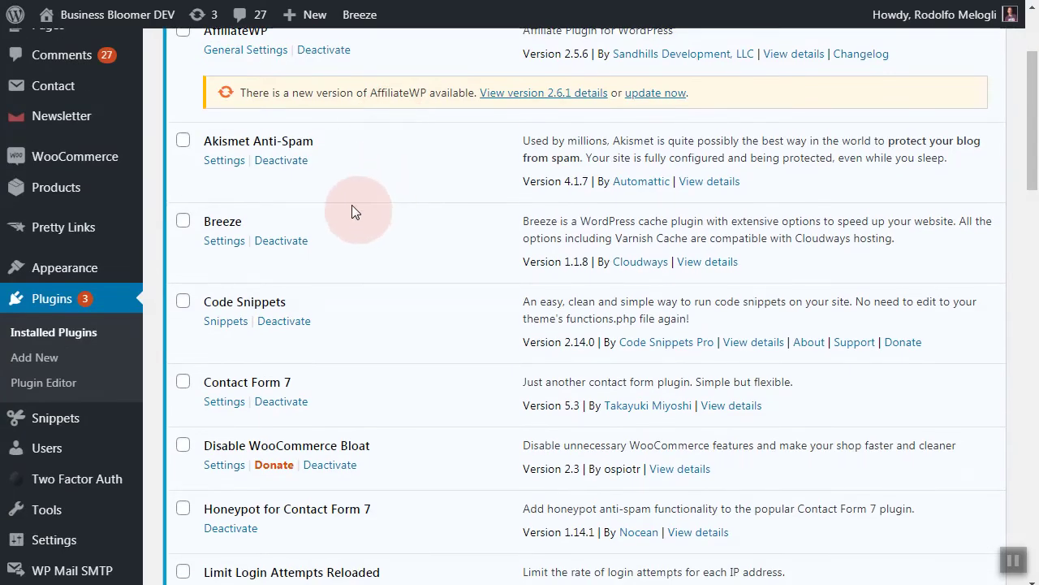
click(286, 242)
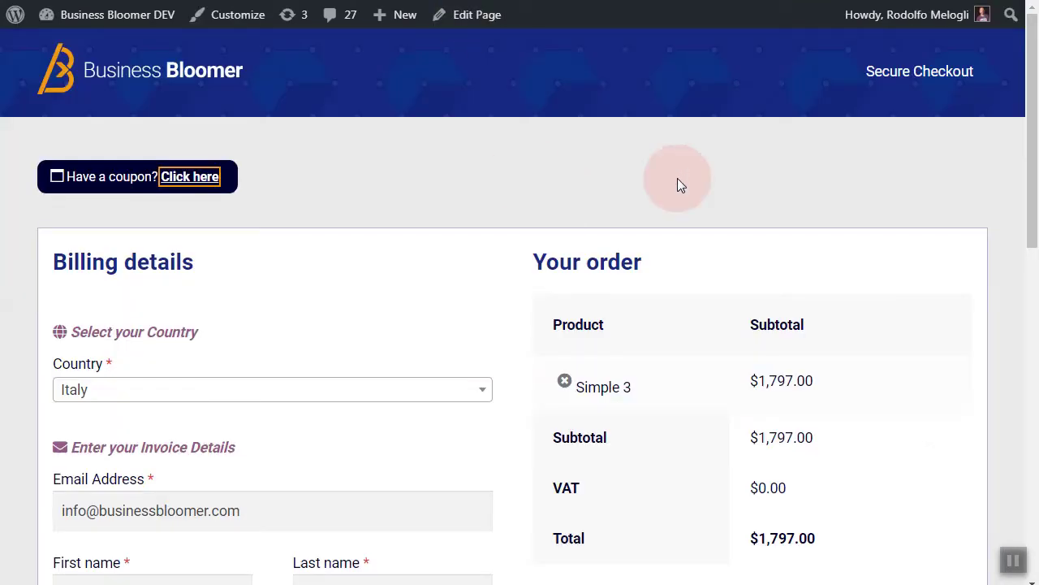
Reload the checkout page and examine its billing fields and payment options.
key(F5)
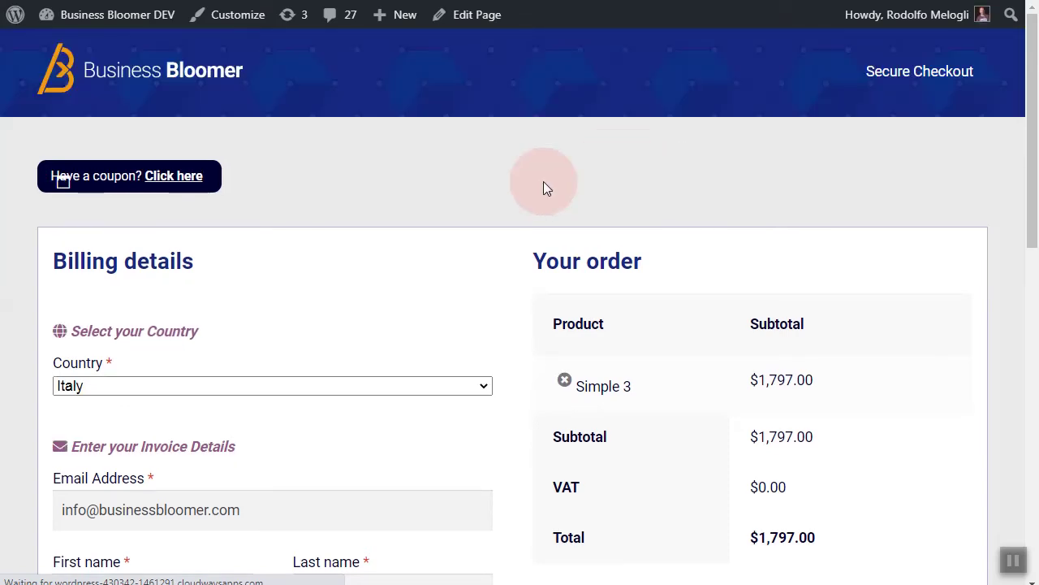
scroll(538, 382, down, 7)
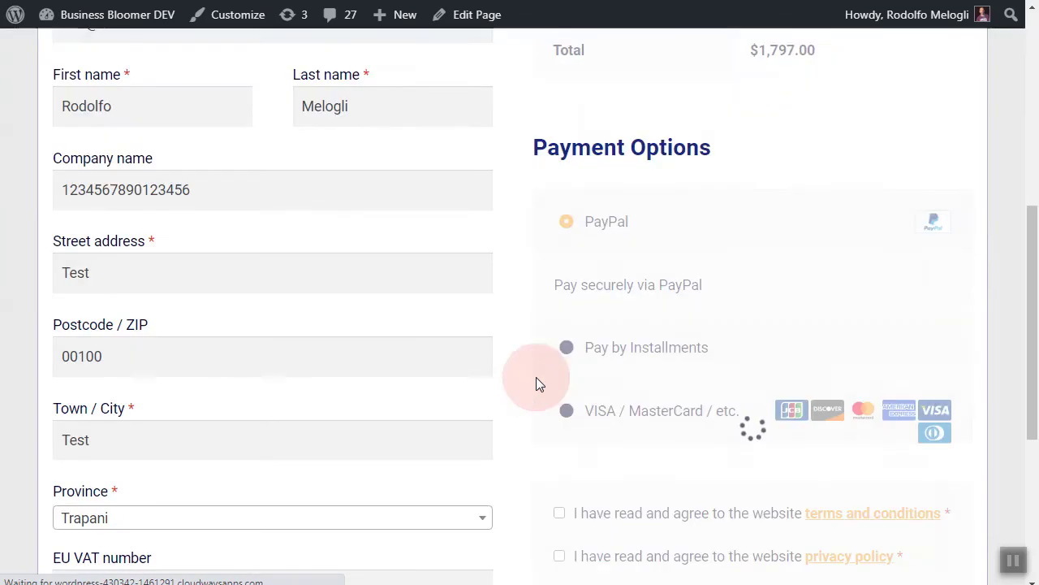
scroll(536, 382, down, 2)
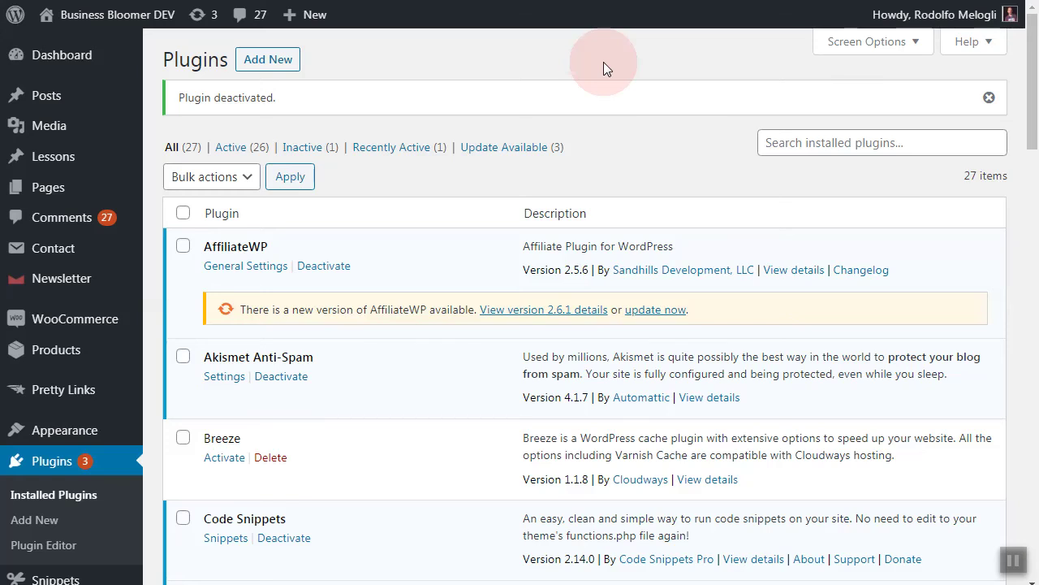
Bulk-deactivate all installed plugins except WooCommerce.
scroll(603, 65, down, 1)
click(183, 133)
scroll(394, 106, down, 5)
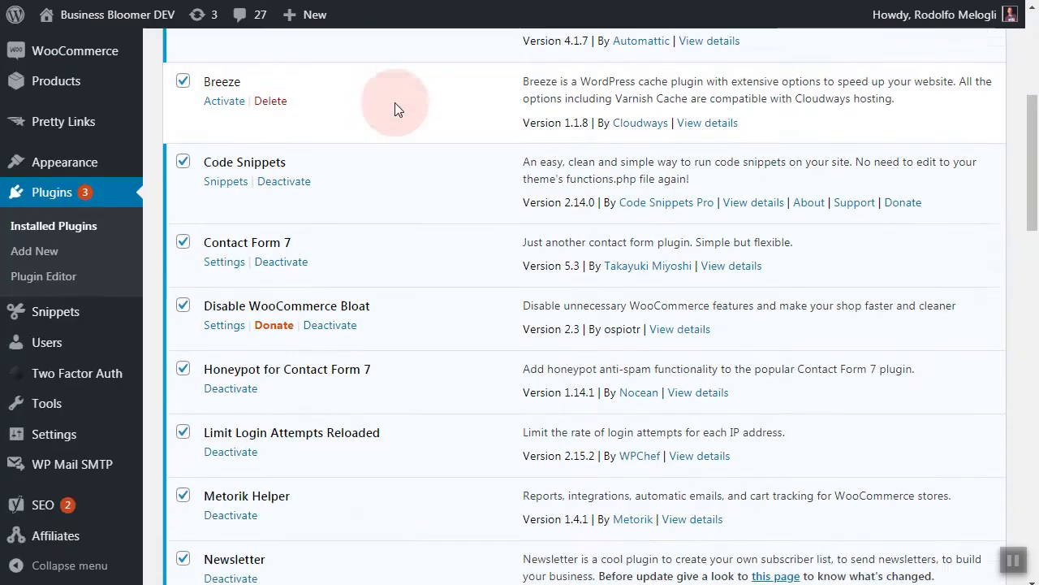
scroll(394, 102, down, 10)
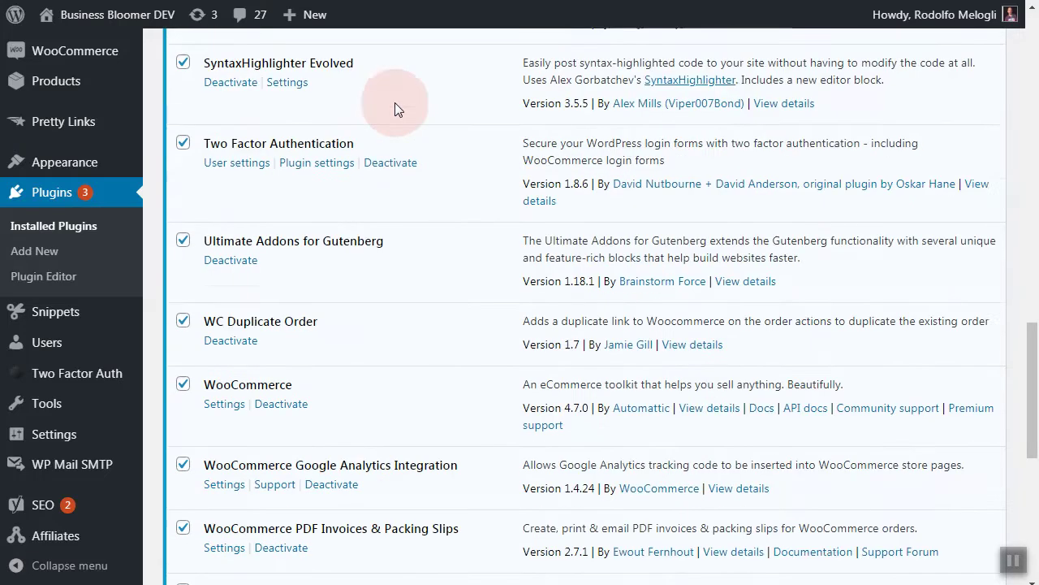
click(183, 266)
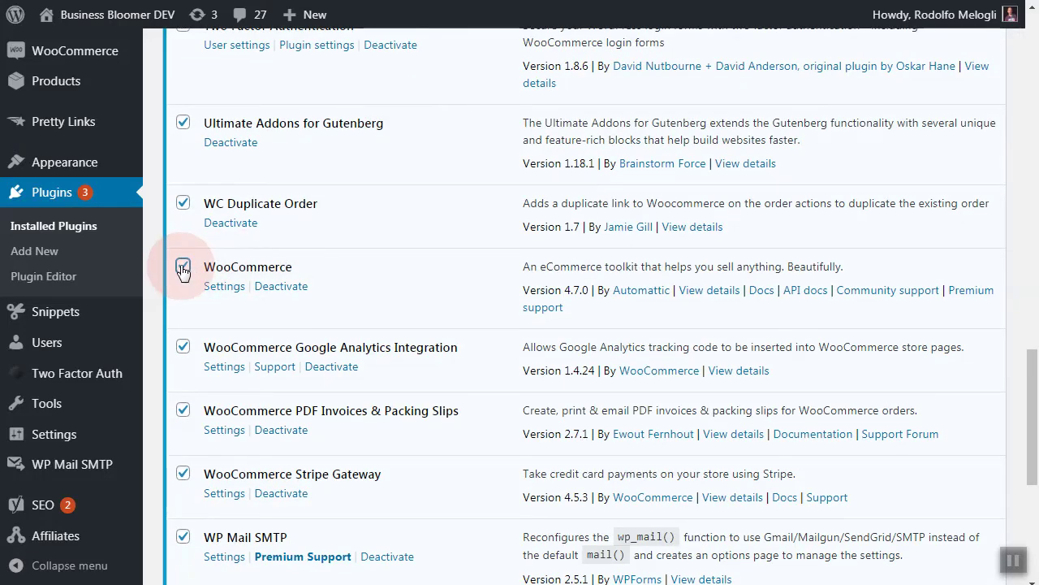
scroll(443, 253, up, 15)
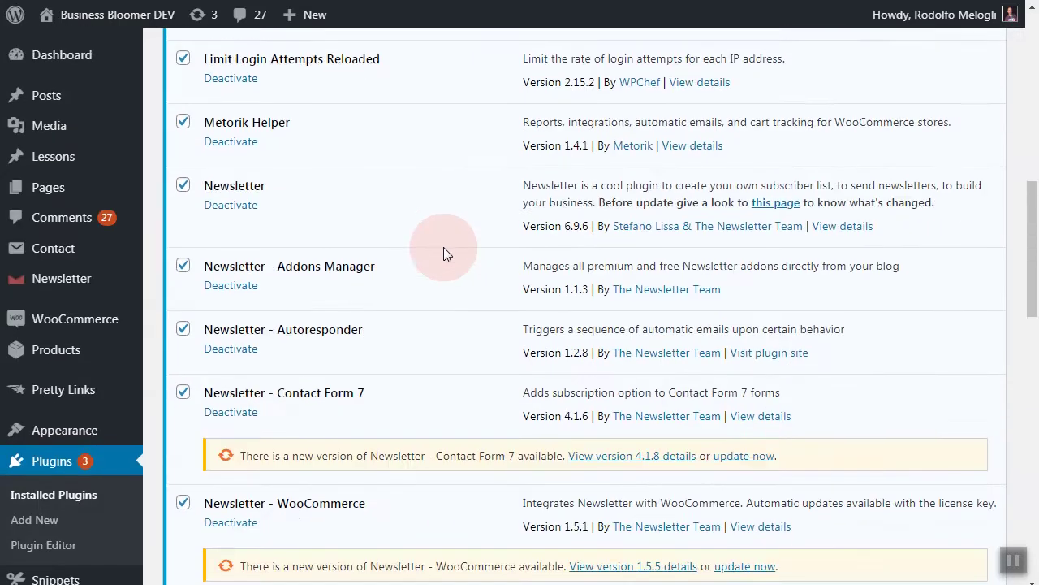
click(218, 176)
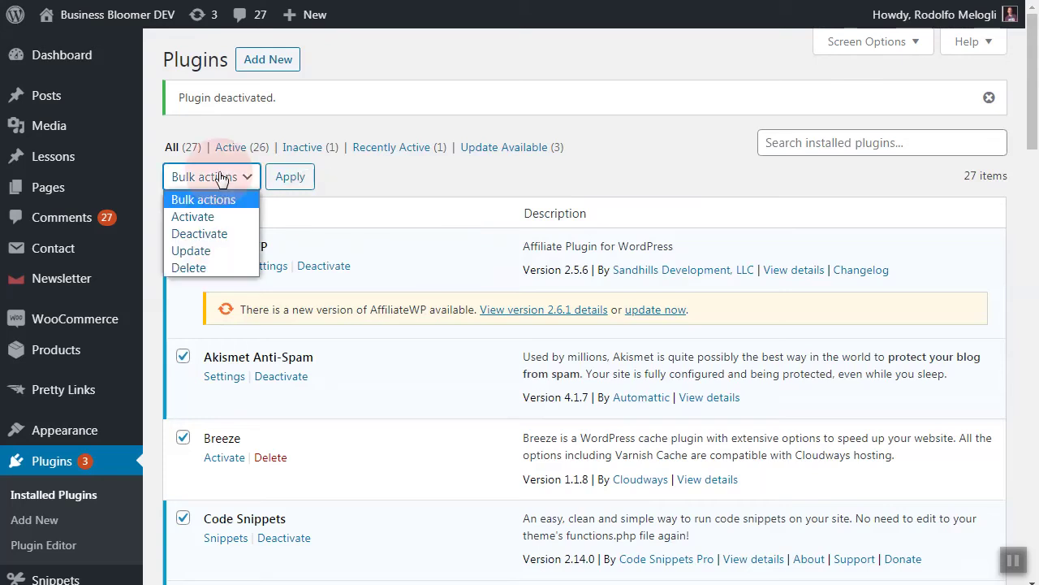
click(206, 235)
click(284, 179)
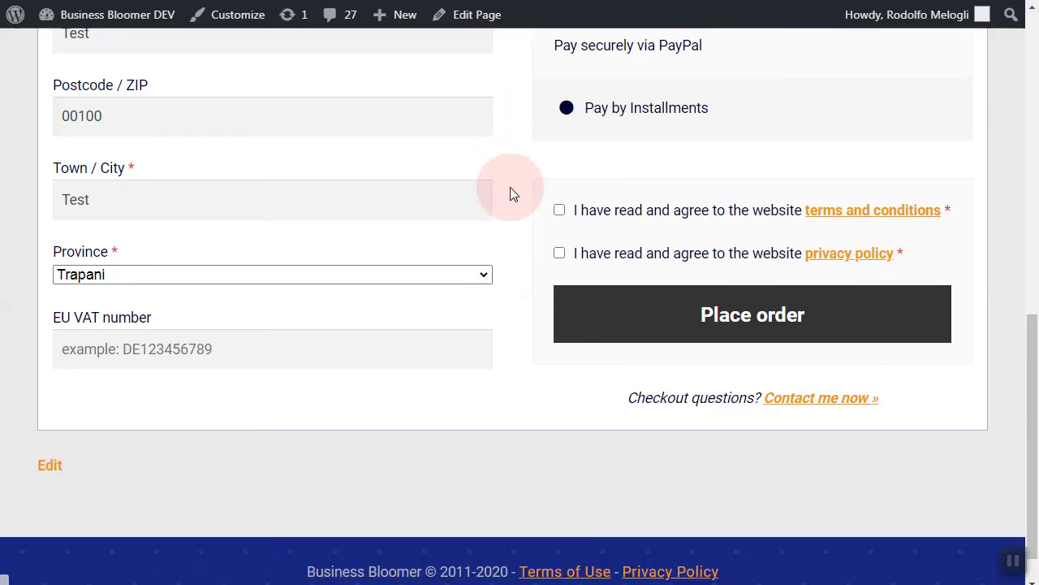
Examine the checkout page and go through the whole plugin list to check which plugins are still active.
scroll(510, 194, up, 4)
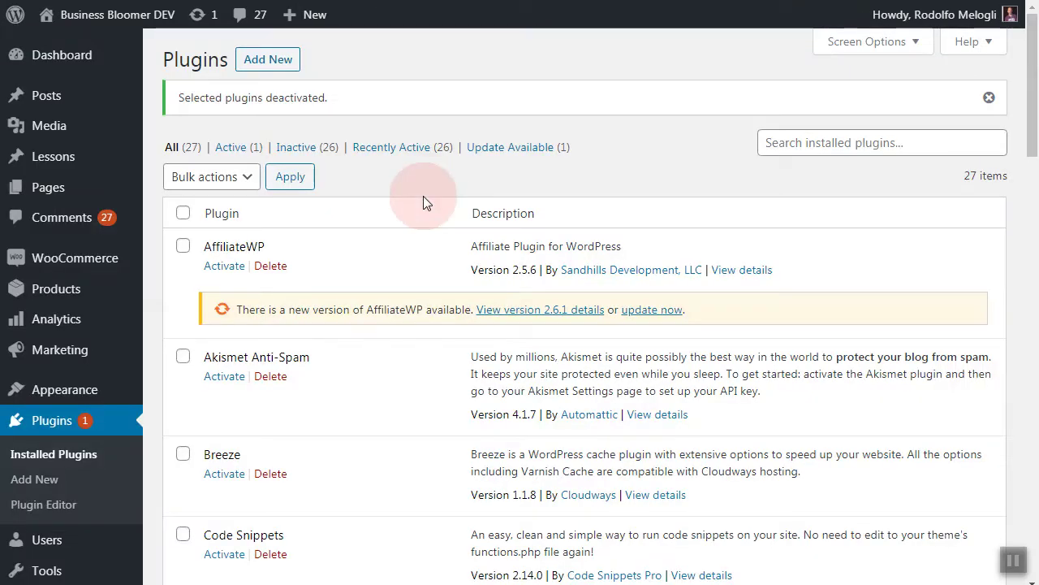
scroll(423, 196, down, 4)
scroll(427, 195, down, 8)
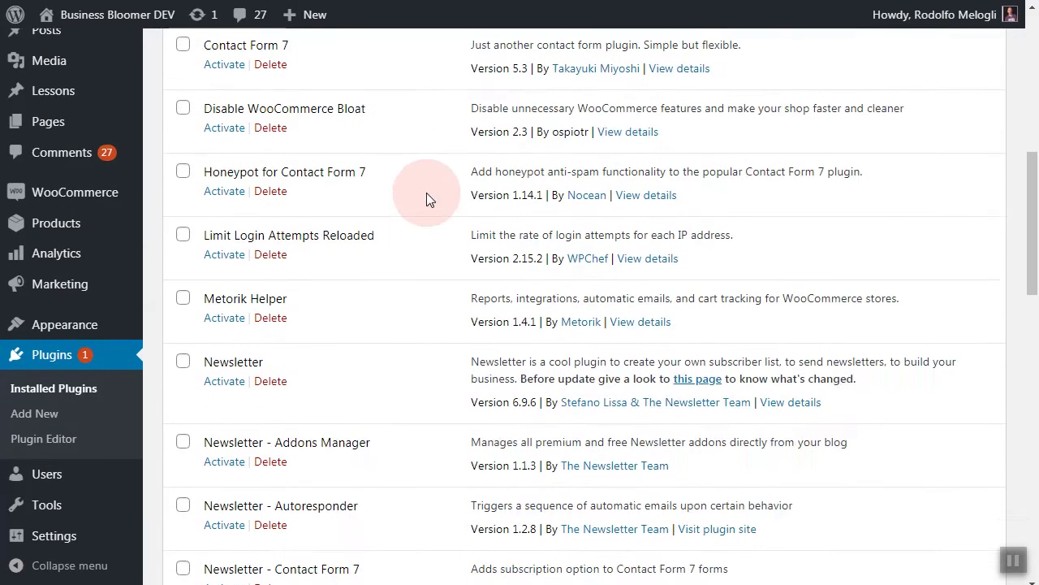
scroll(431, 199, down, 5)
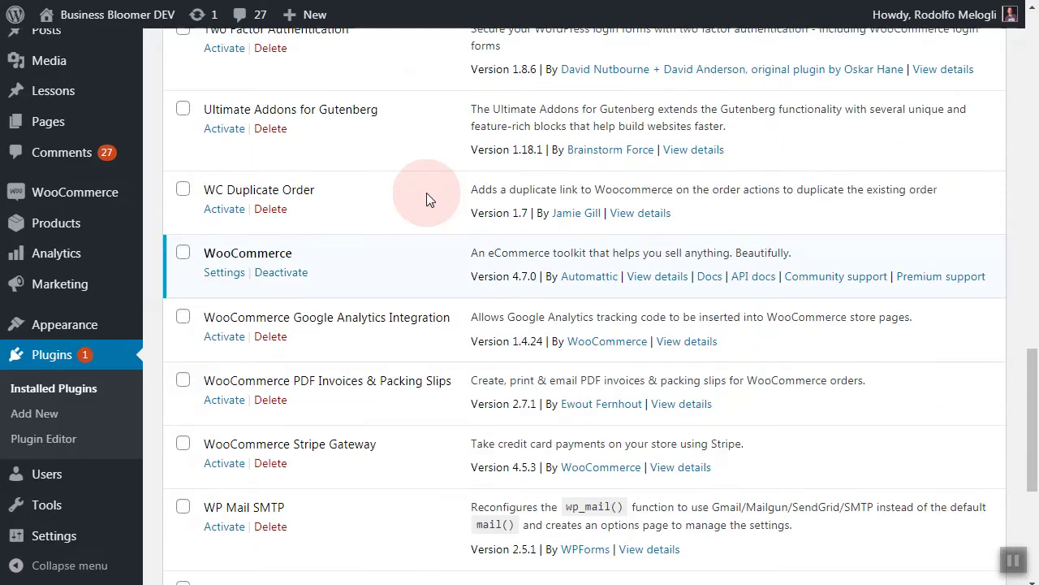
scroll(431, 199, down, 1)
scroll(426, 192, down, 3)
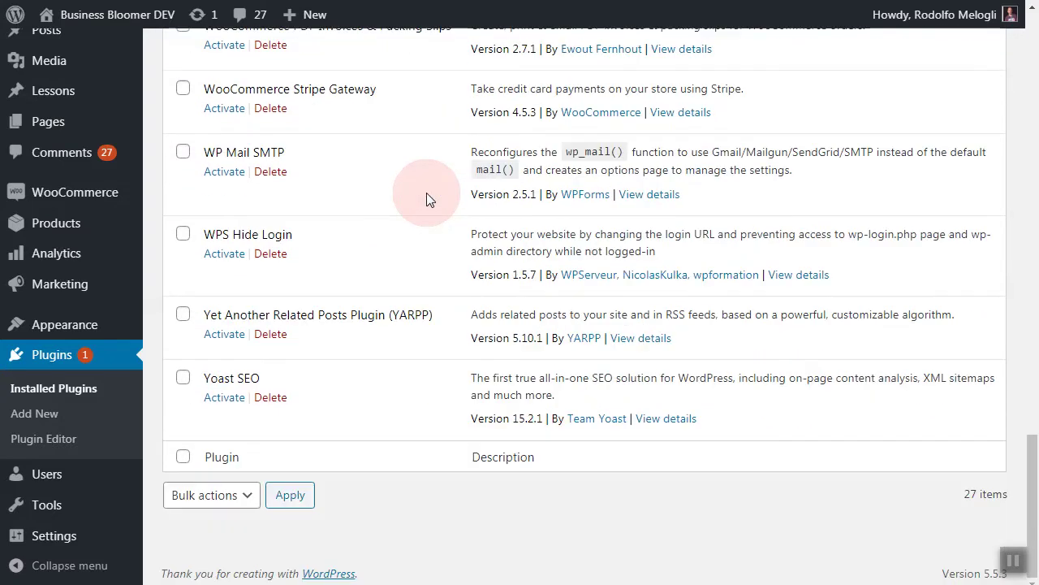
scroll(427, 193, up, 5)
scroll(426, 192, up, 15)
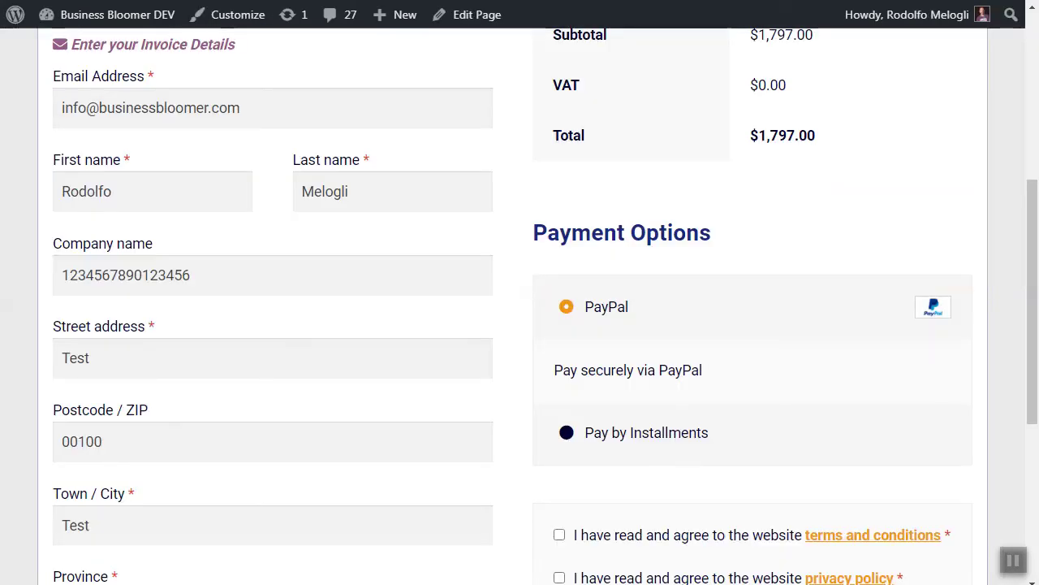
Reactivate only the AffiliateWP plugin from the installed plugins list.
click(591, 2)
scroll(590, 175, down, 1)
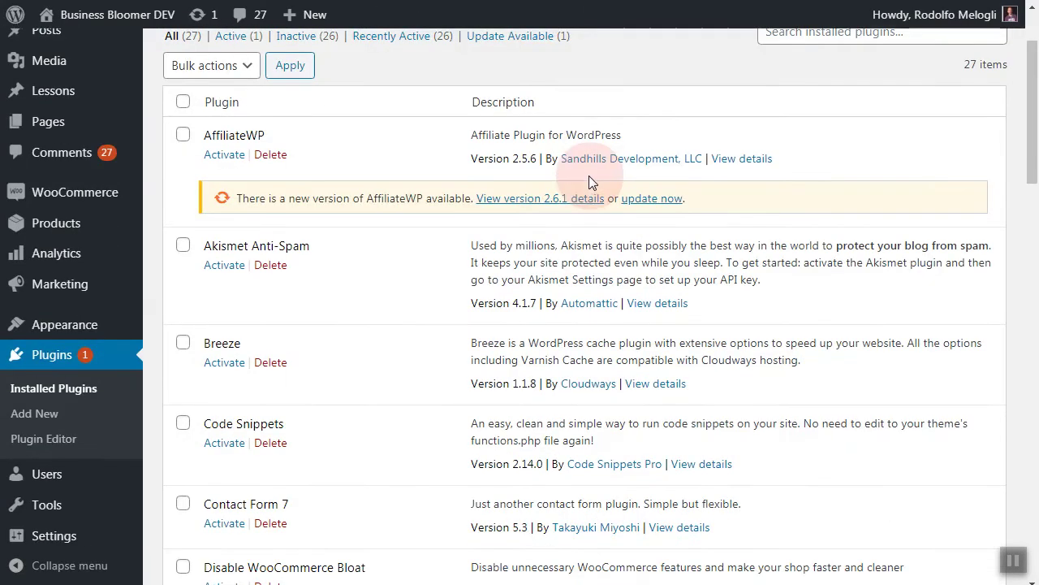
click(183, 136)
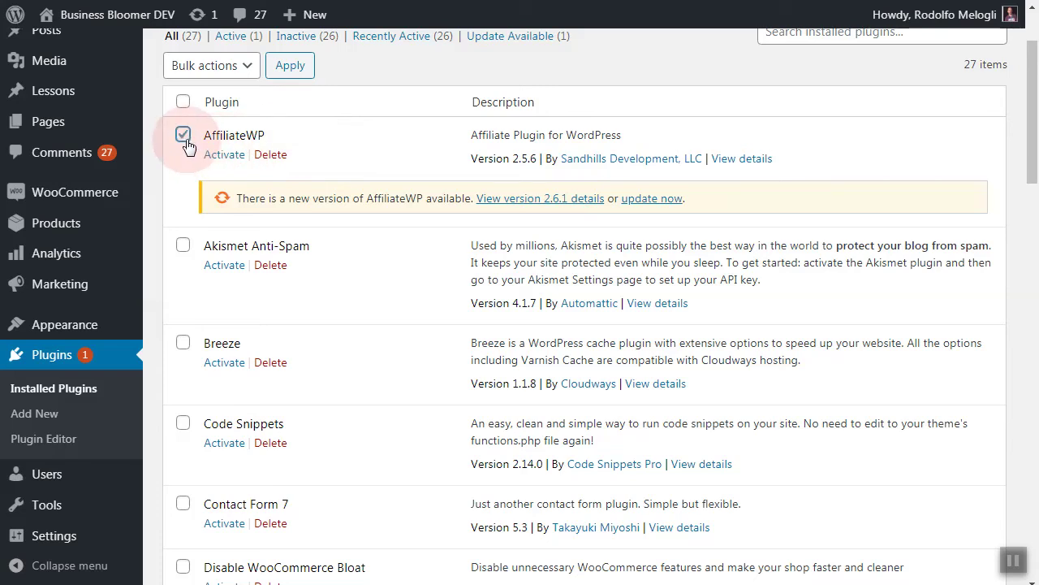
click(214, 155)
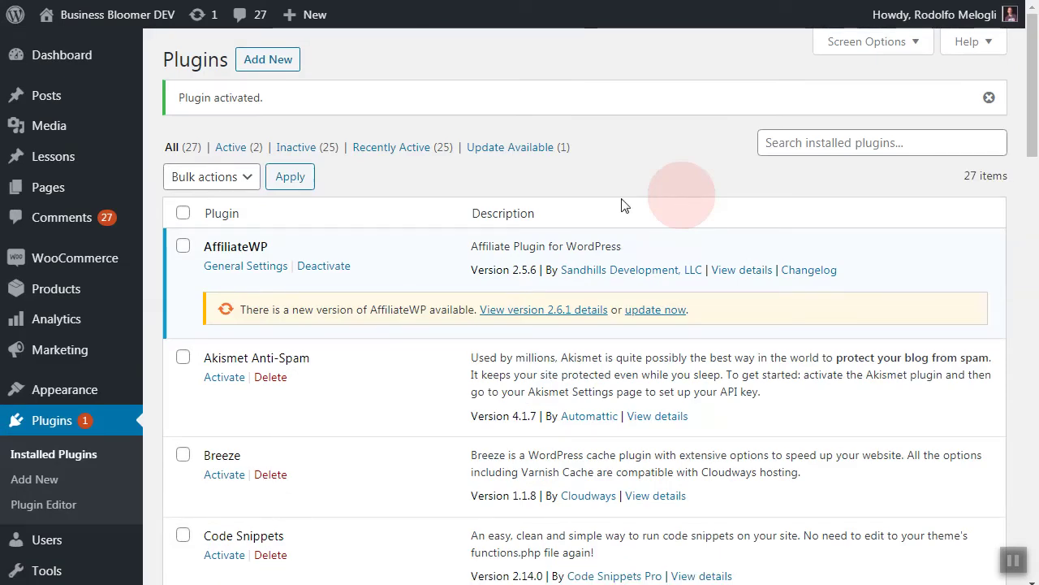
double_click(244, 246)
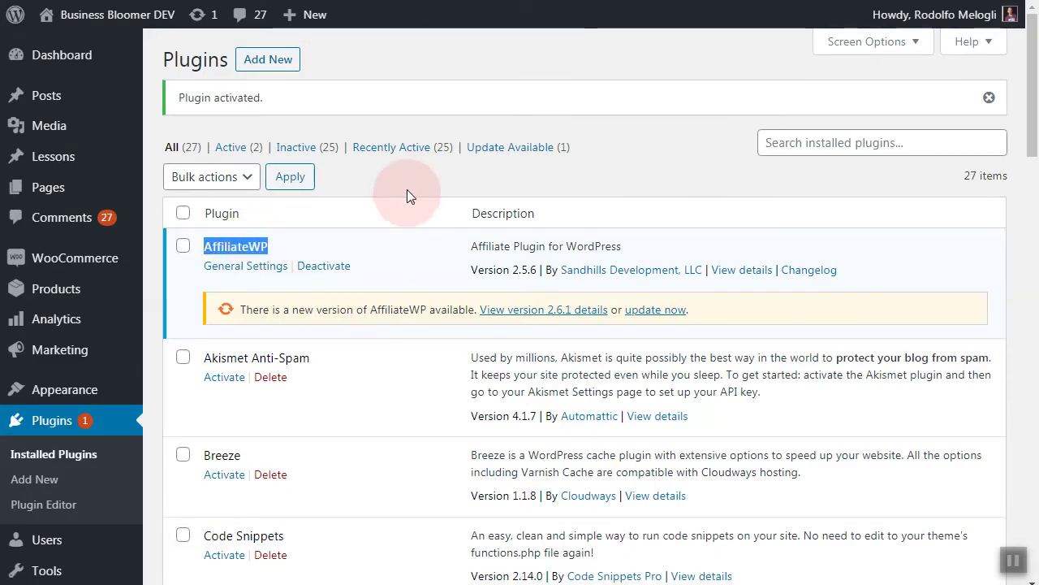
Reactivate the WooCommerce Stripe Gateway plugin.
scroll(406, 186, down, 2)
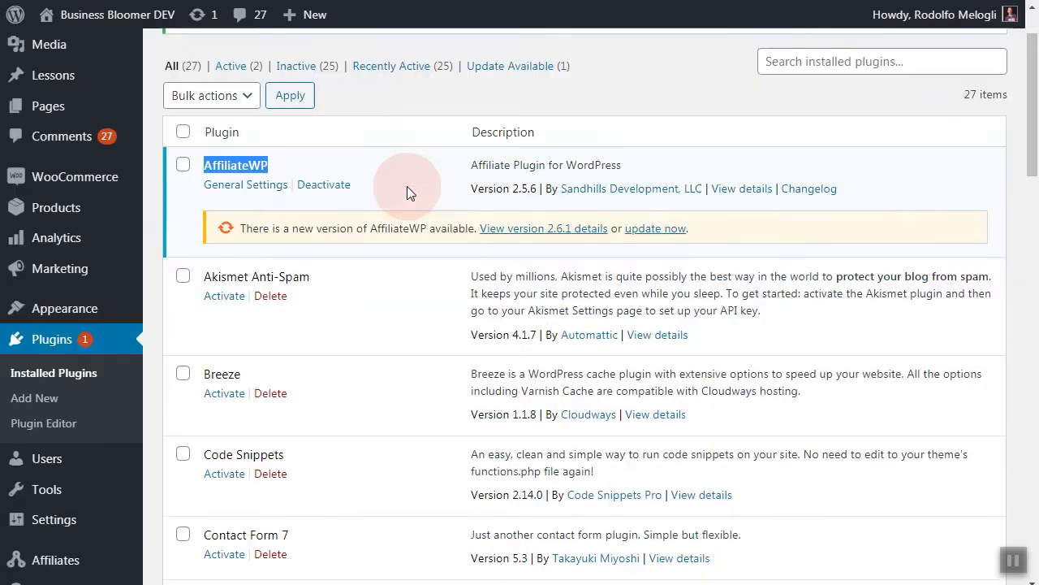
click(182, 197)
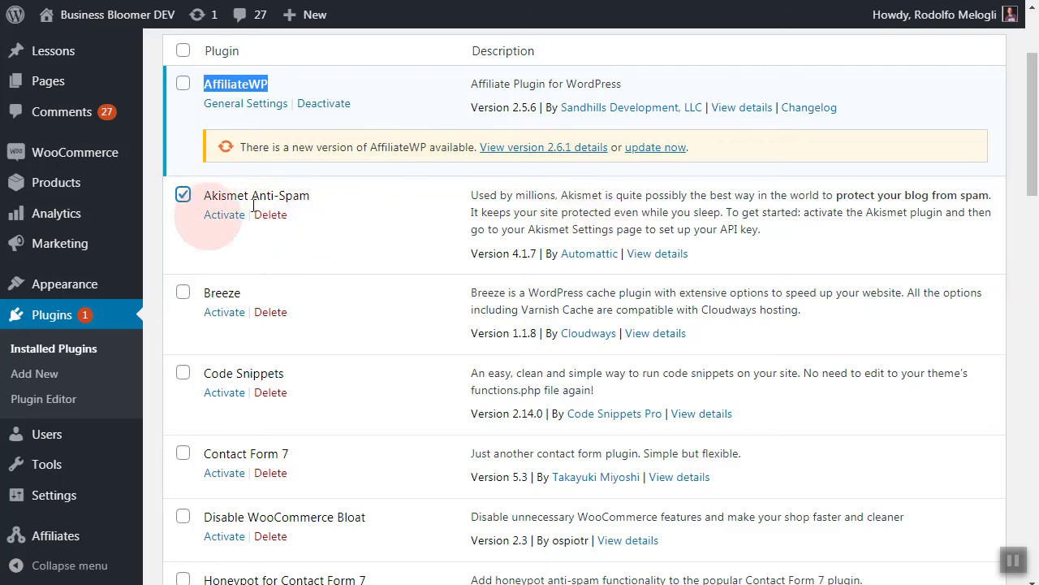
scroll(346, 233, down, 2)
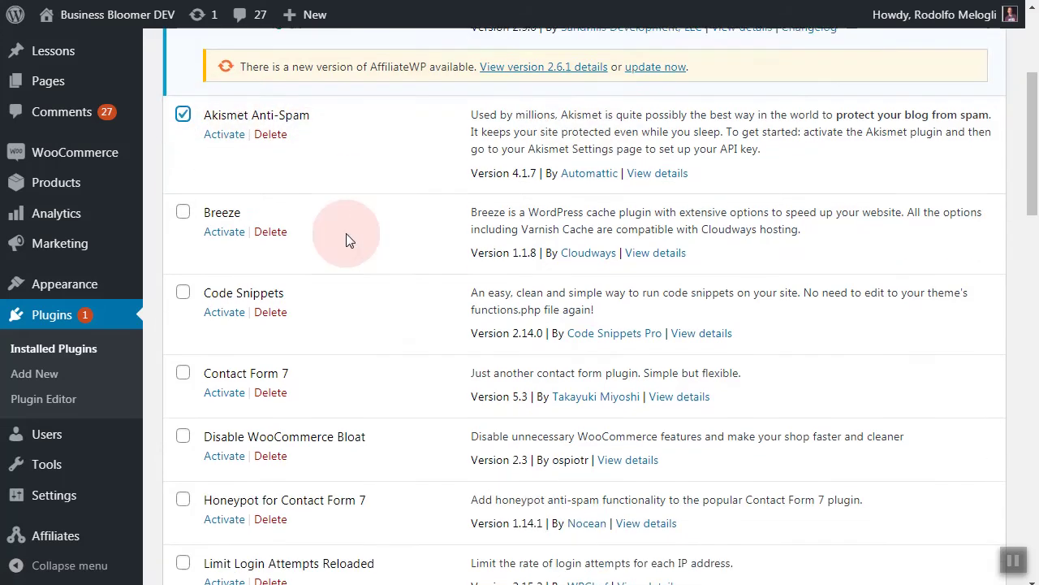
scroll(310, 224, down, 2)
scroll(310, 224, down, 5)
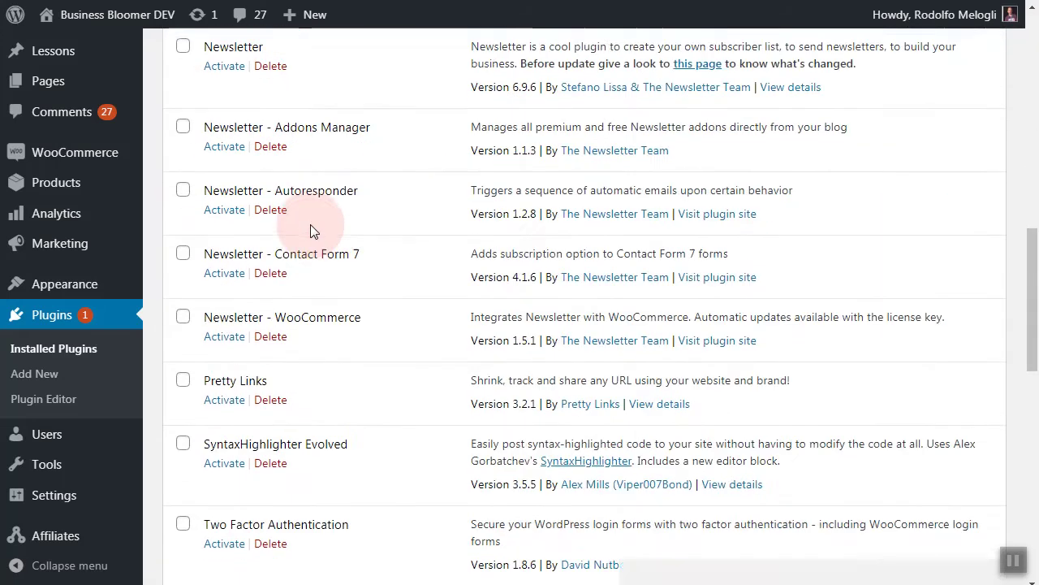
scroll(310, 224, down, 4)
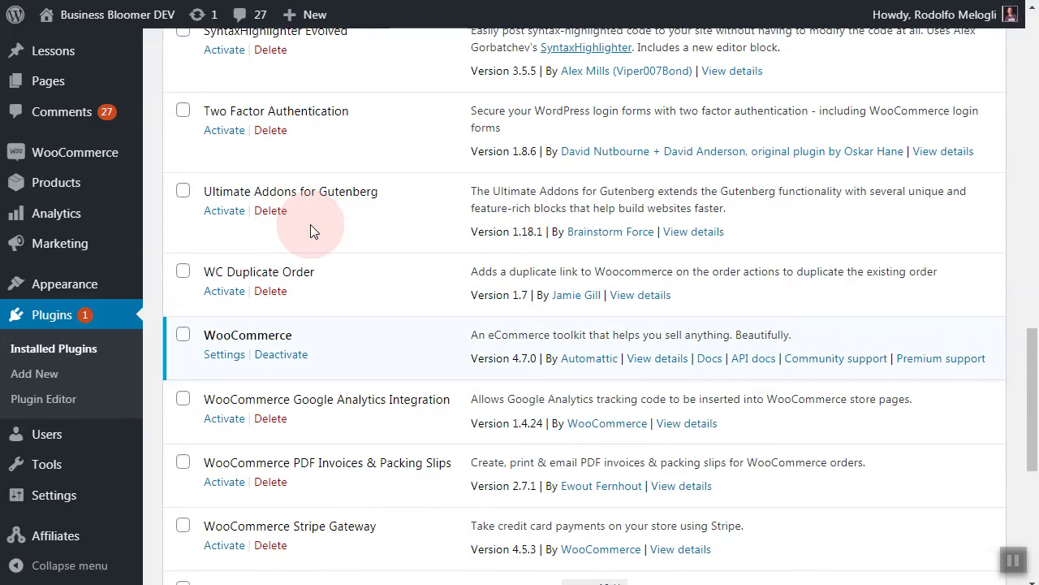
scroll(310, 224, down, 4)
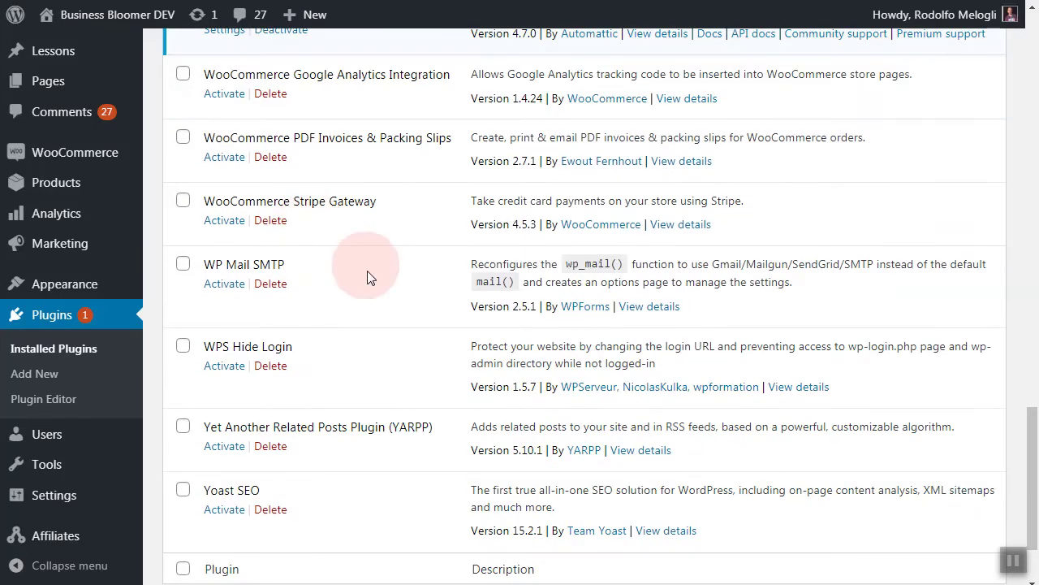
click(231, 224)
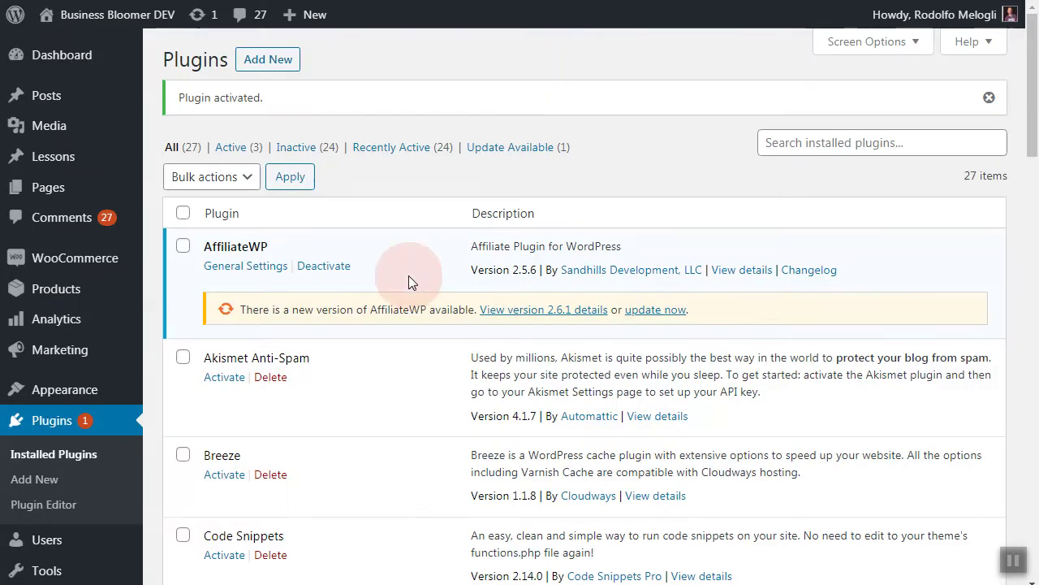
Switch the site's theme from the storefront-bbloomer child theme to Storefront.
scroll(408, 282, down, 1)
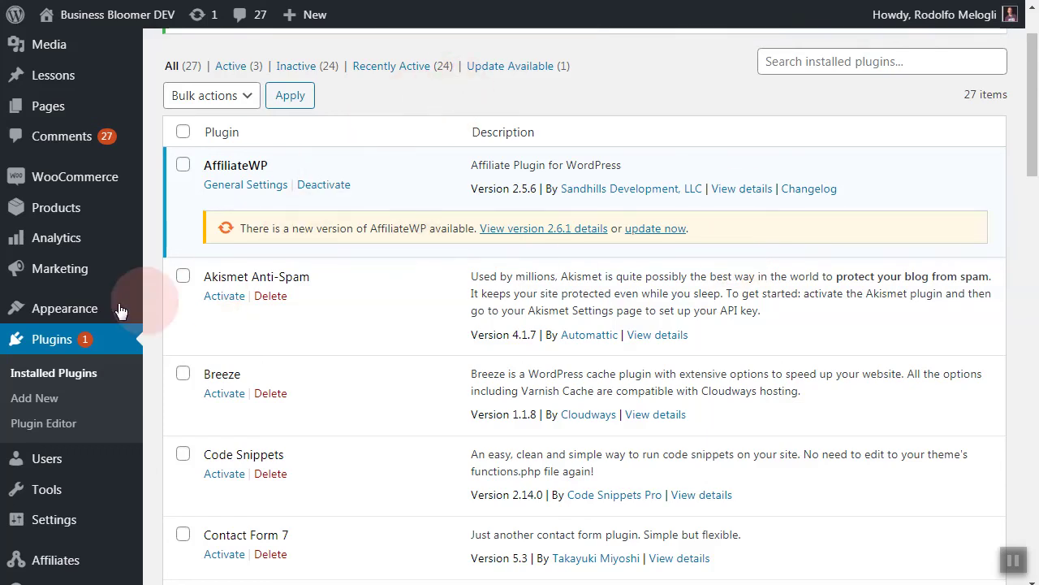
mouse_move(61, 309)
click(169, 327)
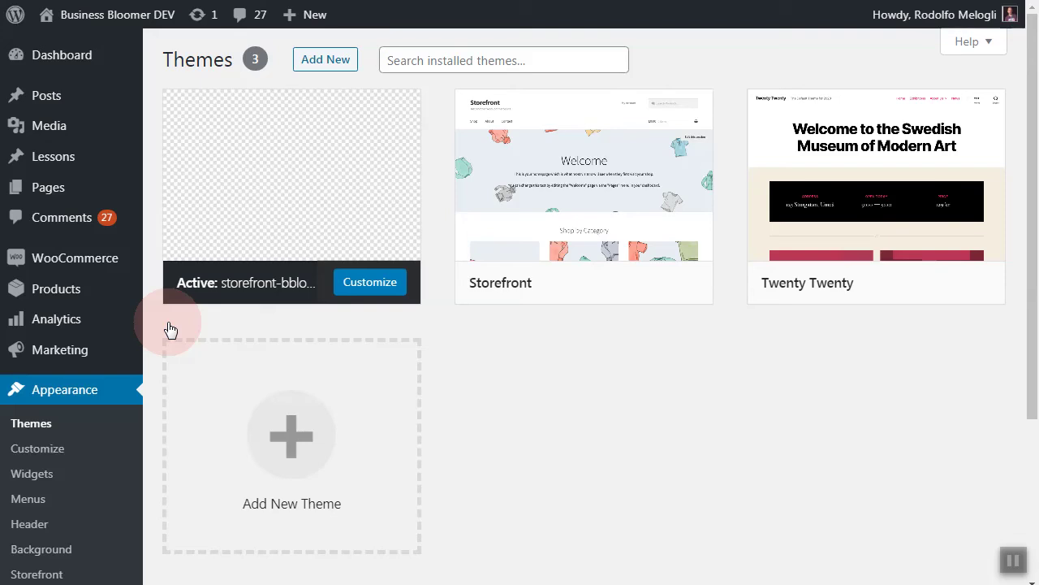
mouse_move(297, 170)
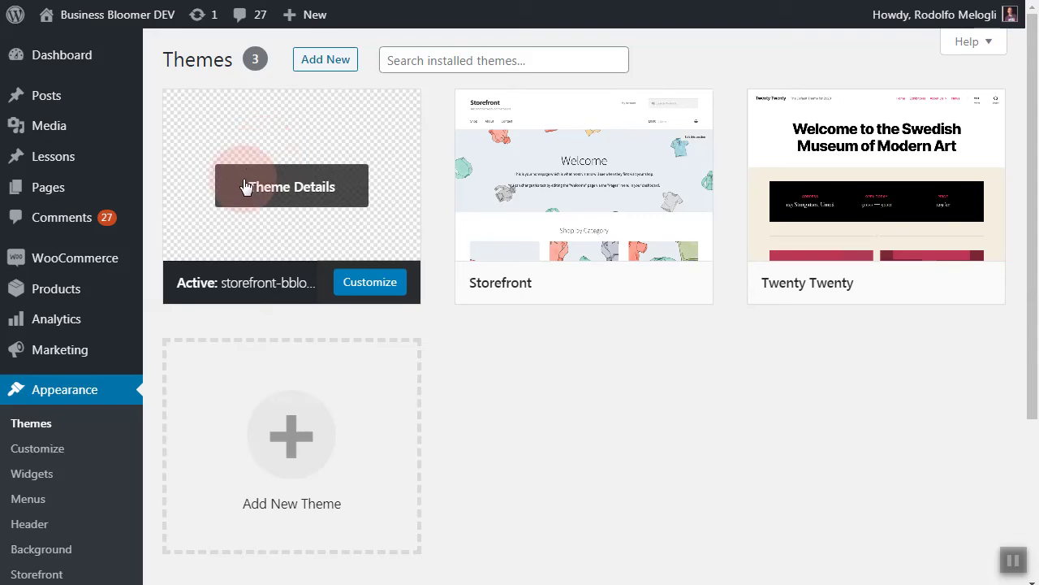
mouse_move(587, 243)
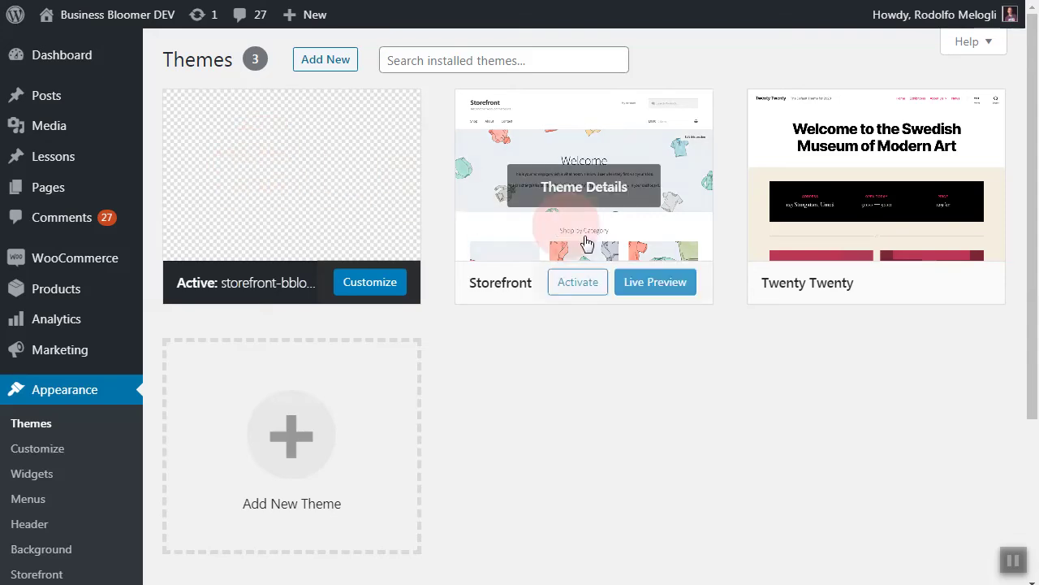
click(578, 289)
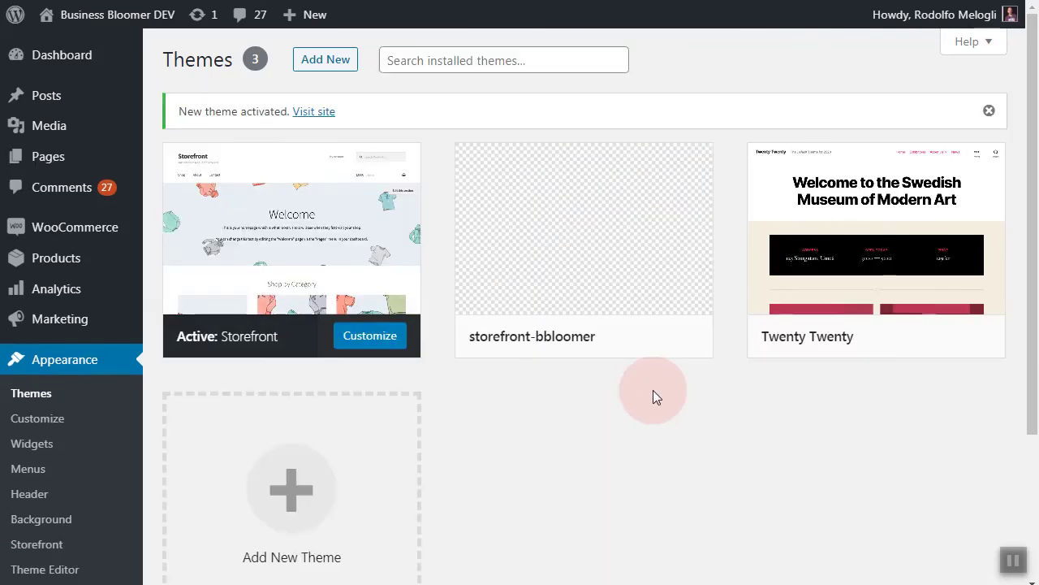
mouse_move(363, 230)
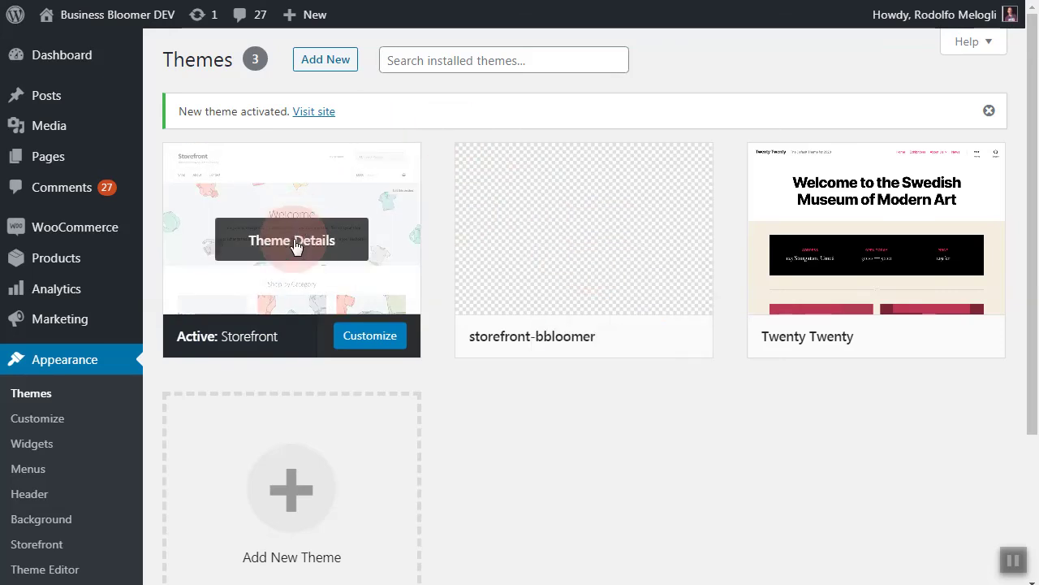
Switch the site's theme from Storefront to Twenty Twenty and review the Secure Checkout page's billing details and order sections.
mouse_move(564, 243)
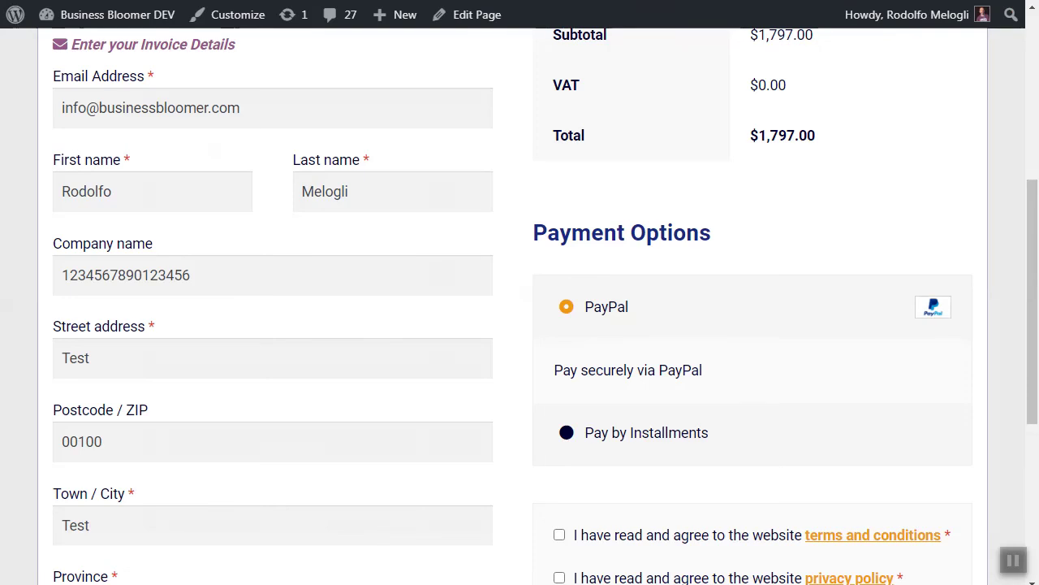
scroll(519, 162, up, 3)
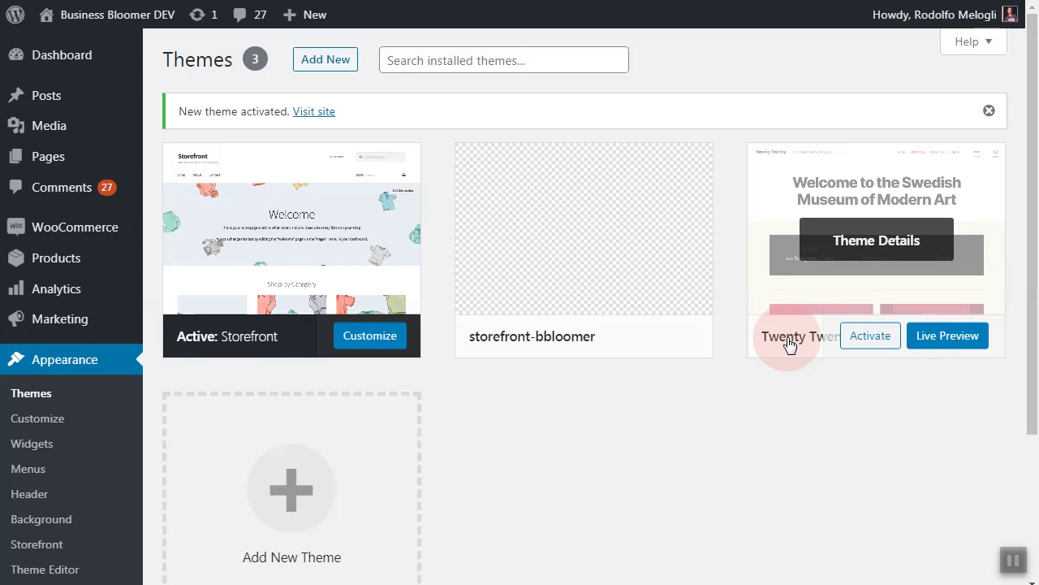
click(864, 337)
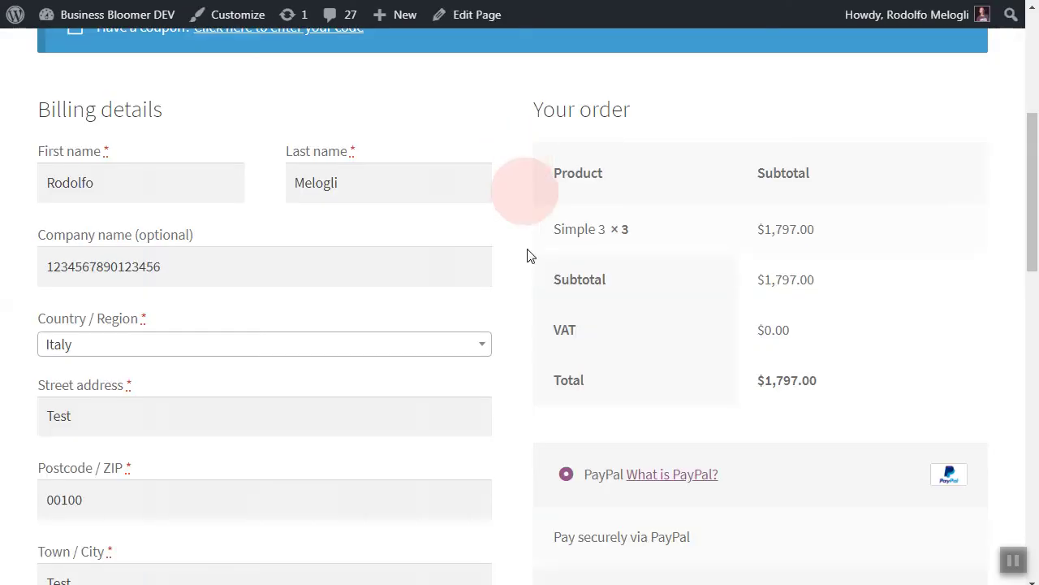
scroll(527, 269, up, 2)
scroll(526, 269, up, 1)
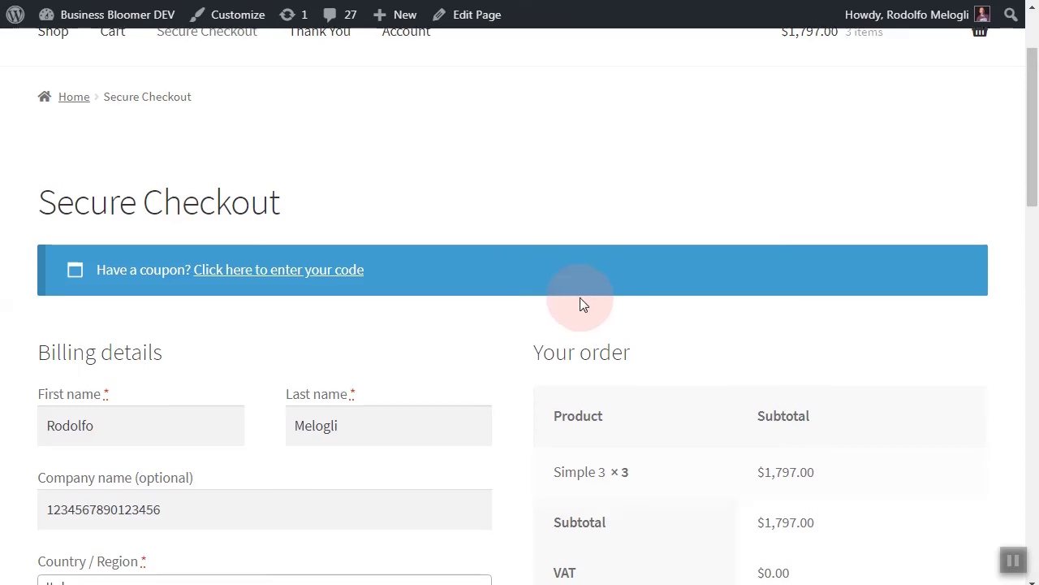
scroll(580, 297, down, 5)
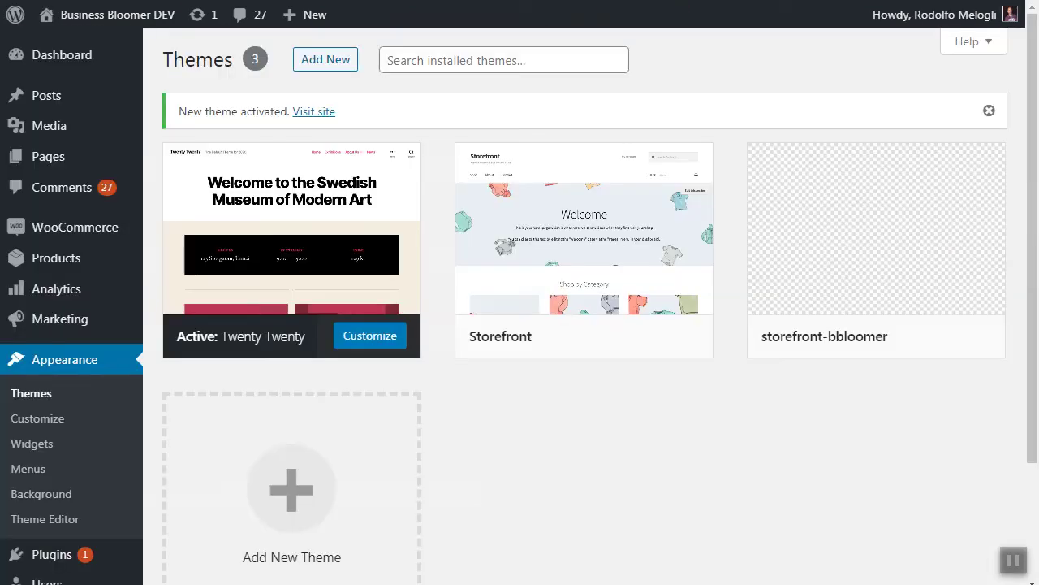
mouse_move(609, 204)
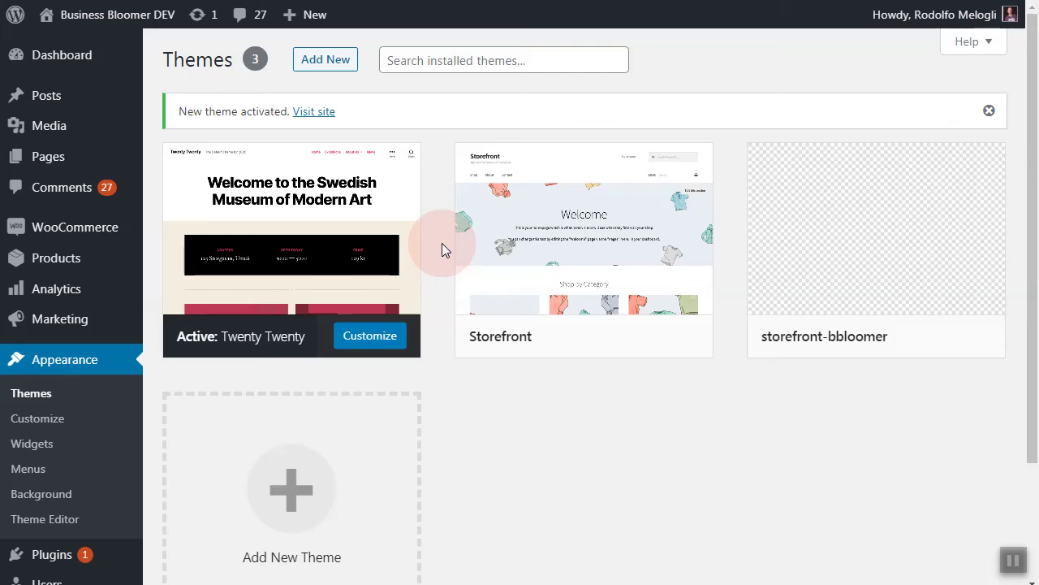
mouse_move(383, 237)
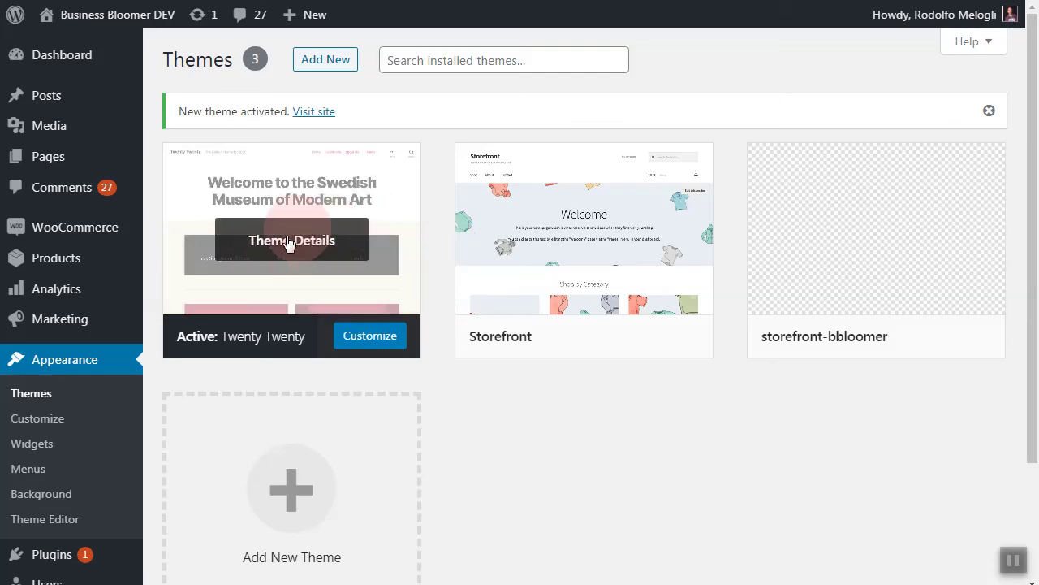